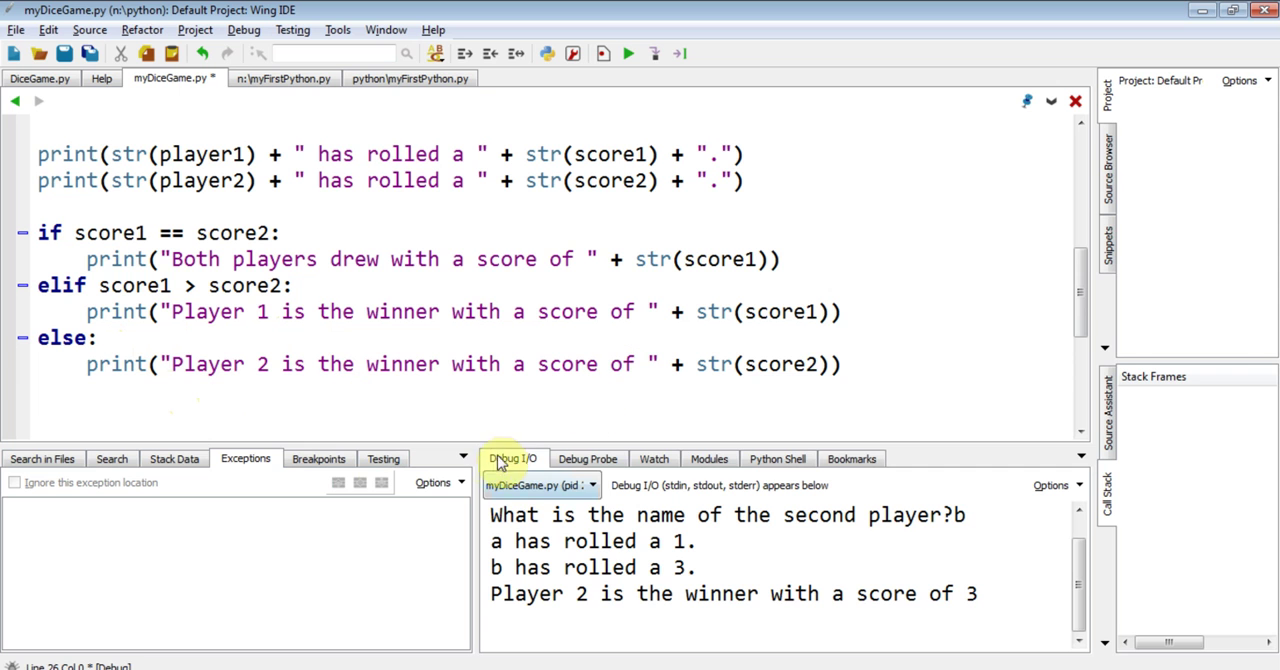
- Enlarge the code editor pane to show the random import, 1–6 dice range and player prompts
{"action": "left_click_drag", "start_coordinate": [492, 443], "coordinate": [492, 482]}
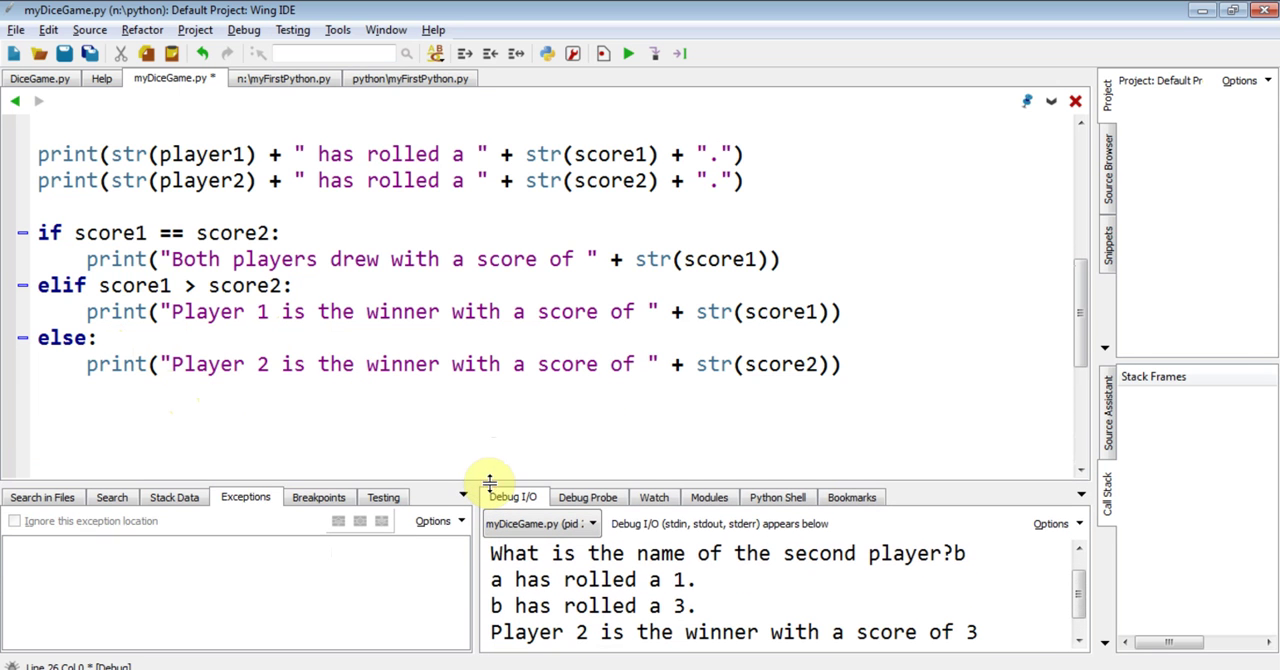
{"action": "scroll", "coordinate": [286, 330], "scroll_direction": "up", "scroll_amount": 3}
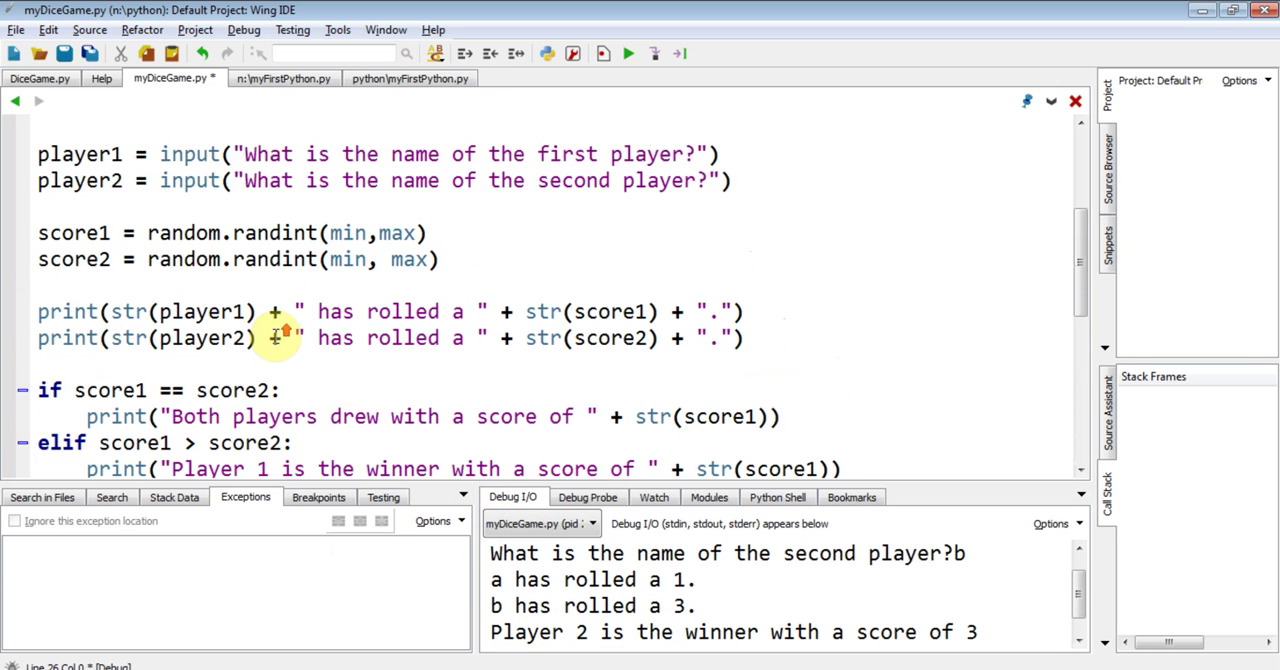
{"action": "scroll", "coordinate": [286, 330], "scroll_direction": "up", "scroll_amount": 3}
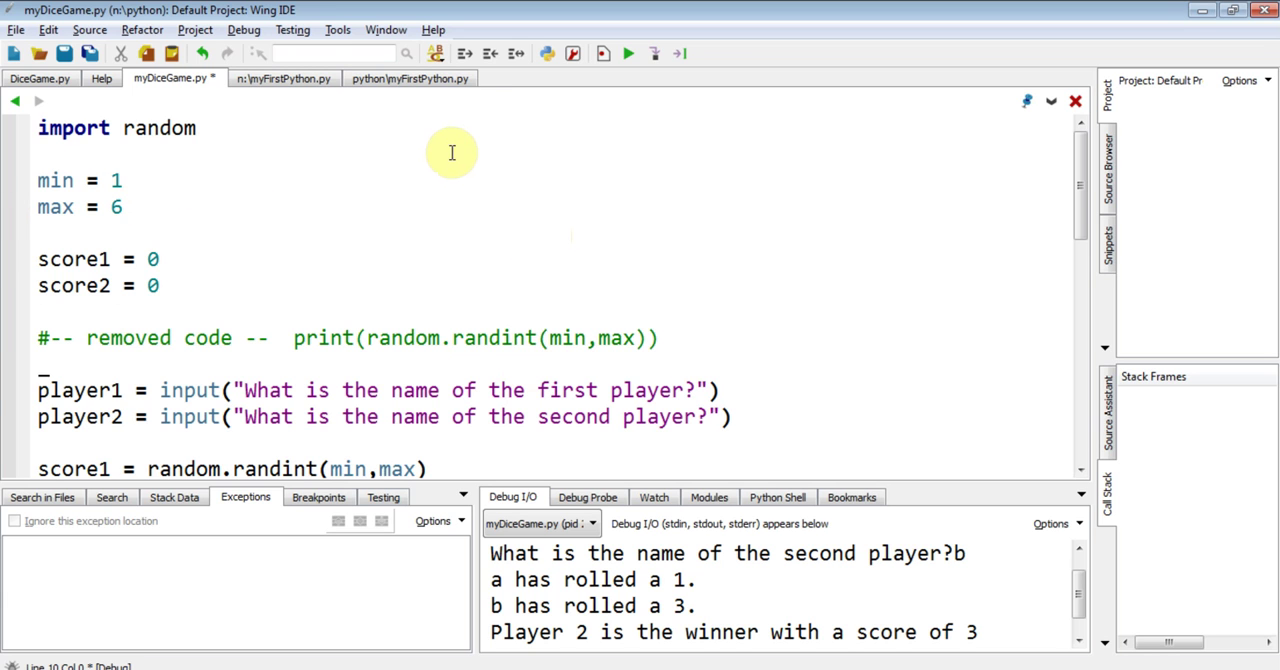
{"action": "left_click", "coordinate": [43, 443]}
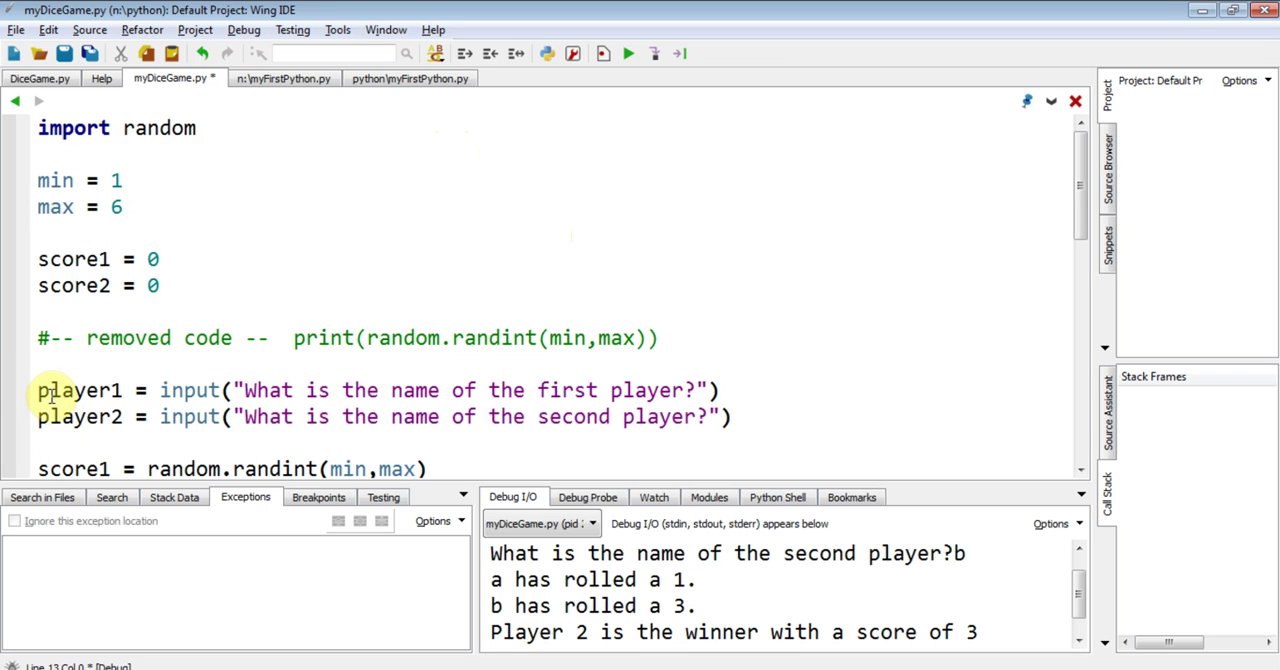